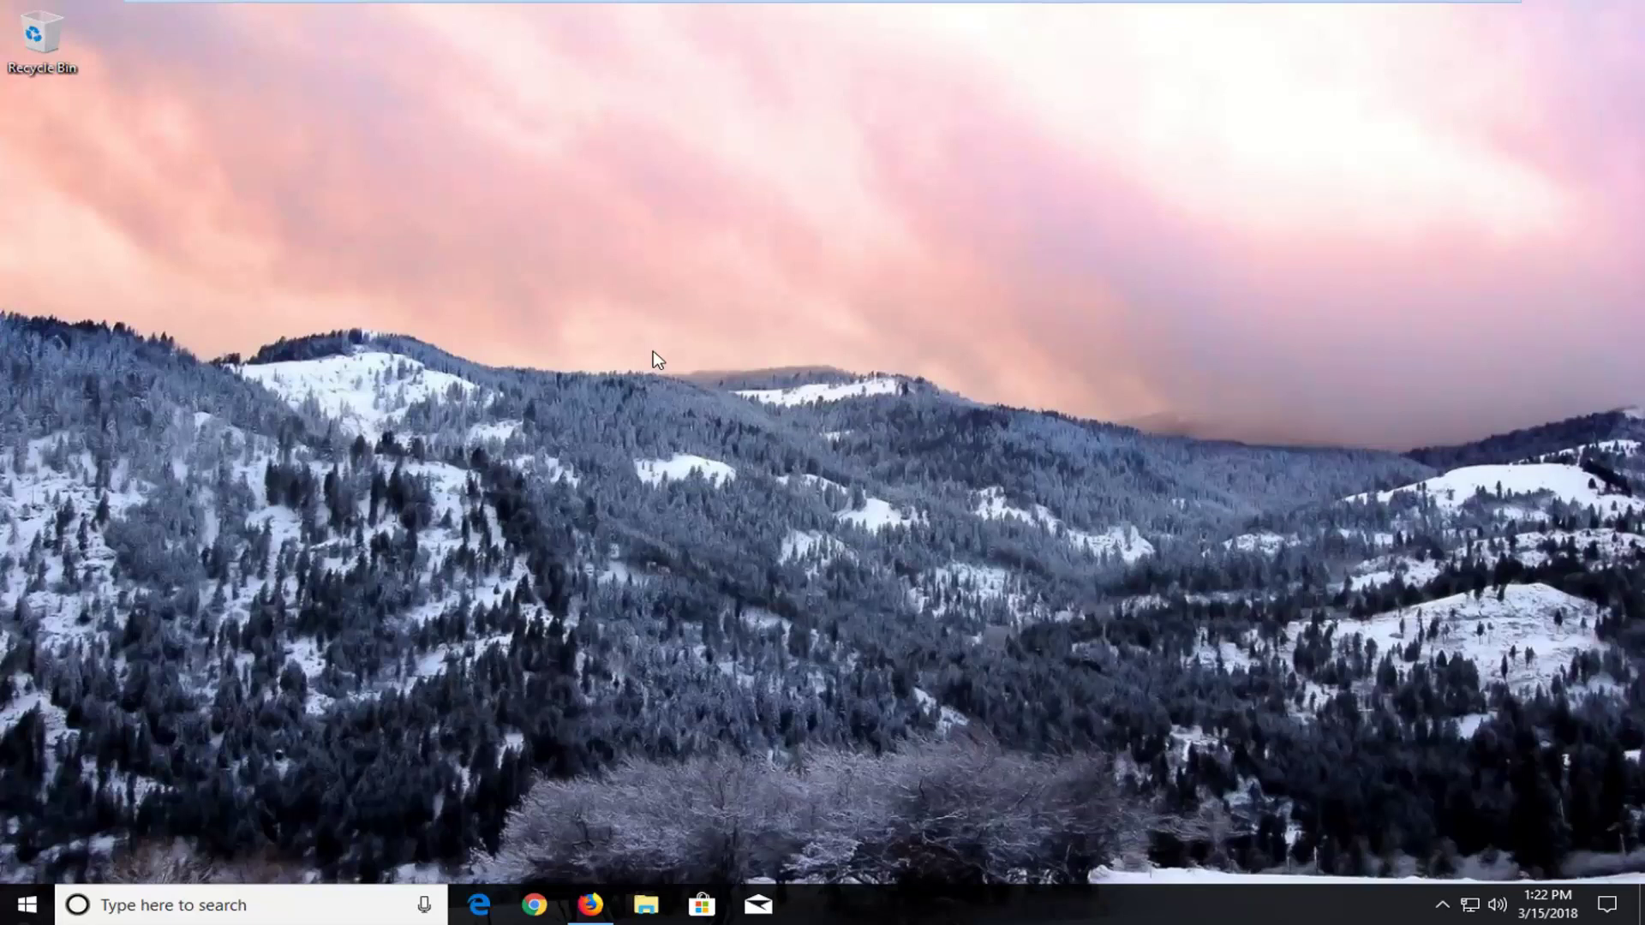
- Launch Firefox and open Help > Troubleshooting Information in a new tab
{"action": "left_click", "coordinate": [590, 905]}
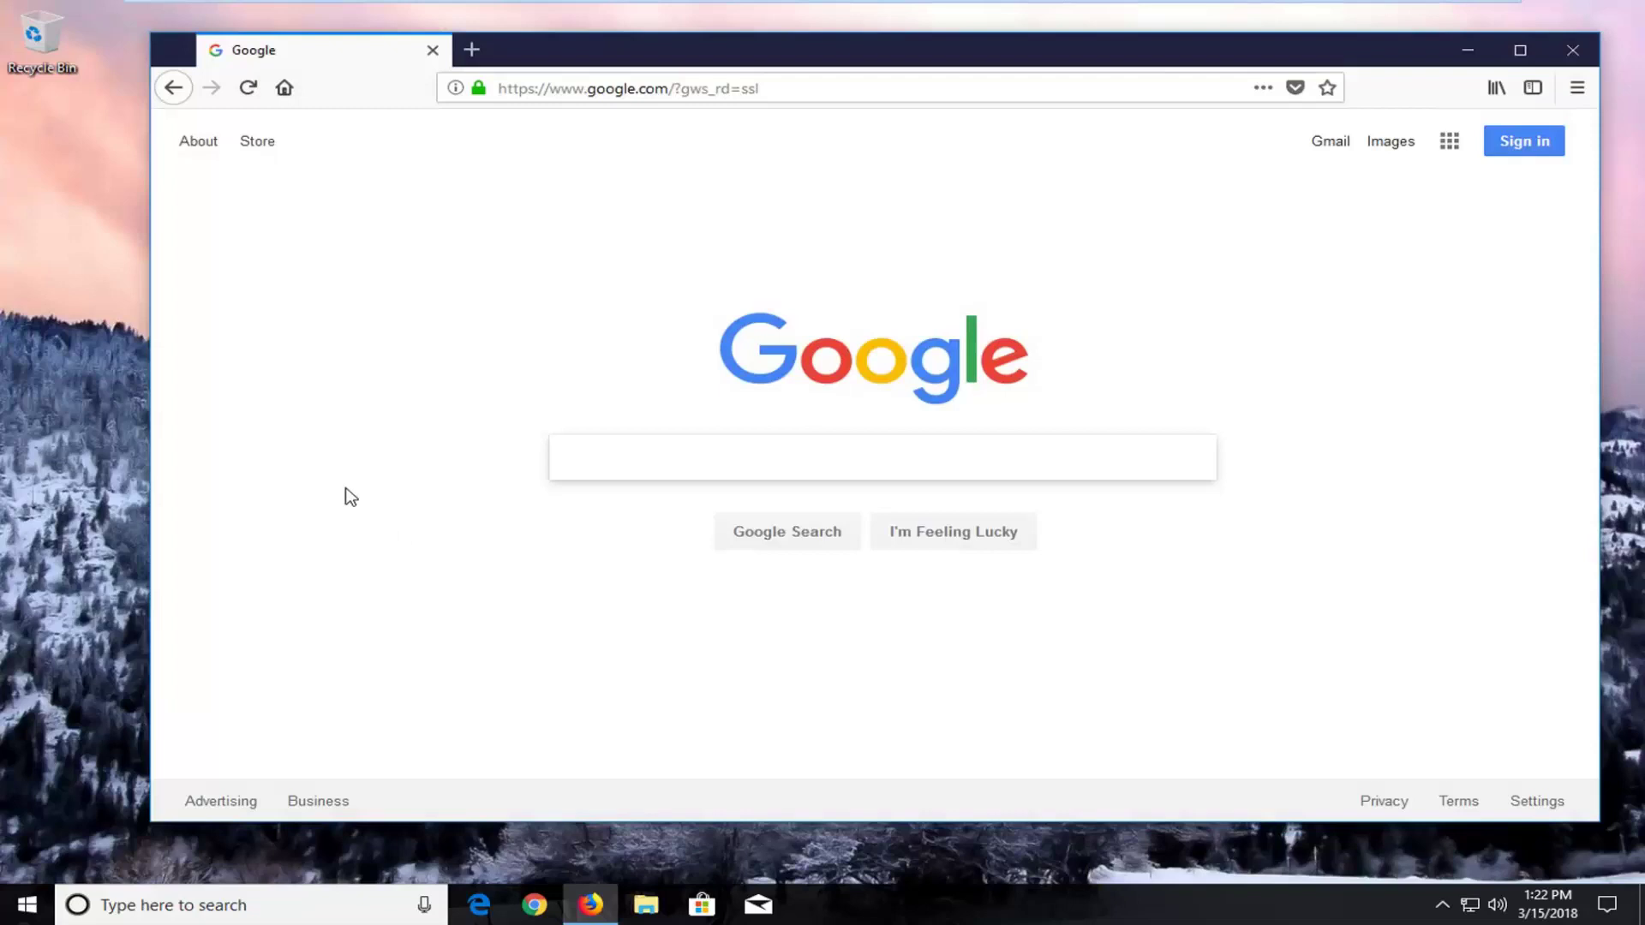
{"action": "left_click", "coordinate": [1578, 88]}
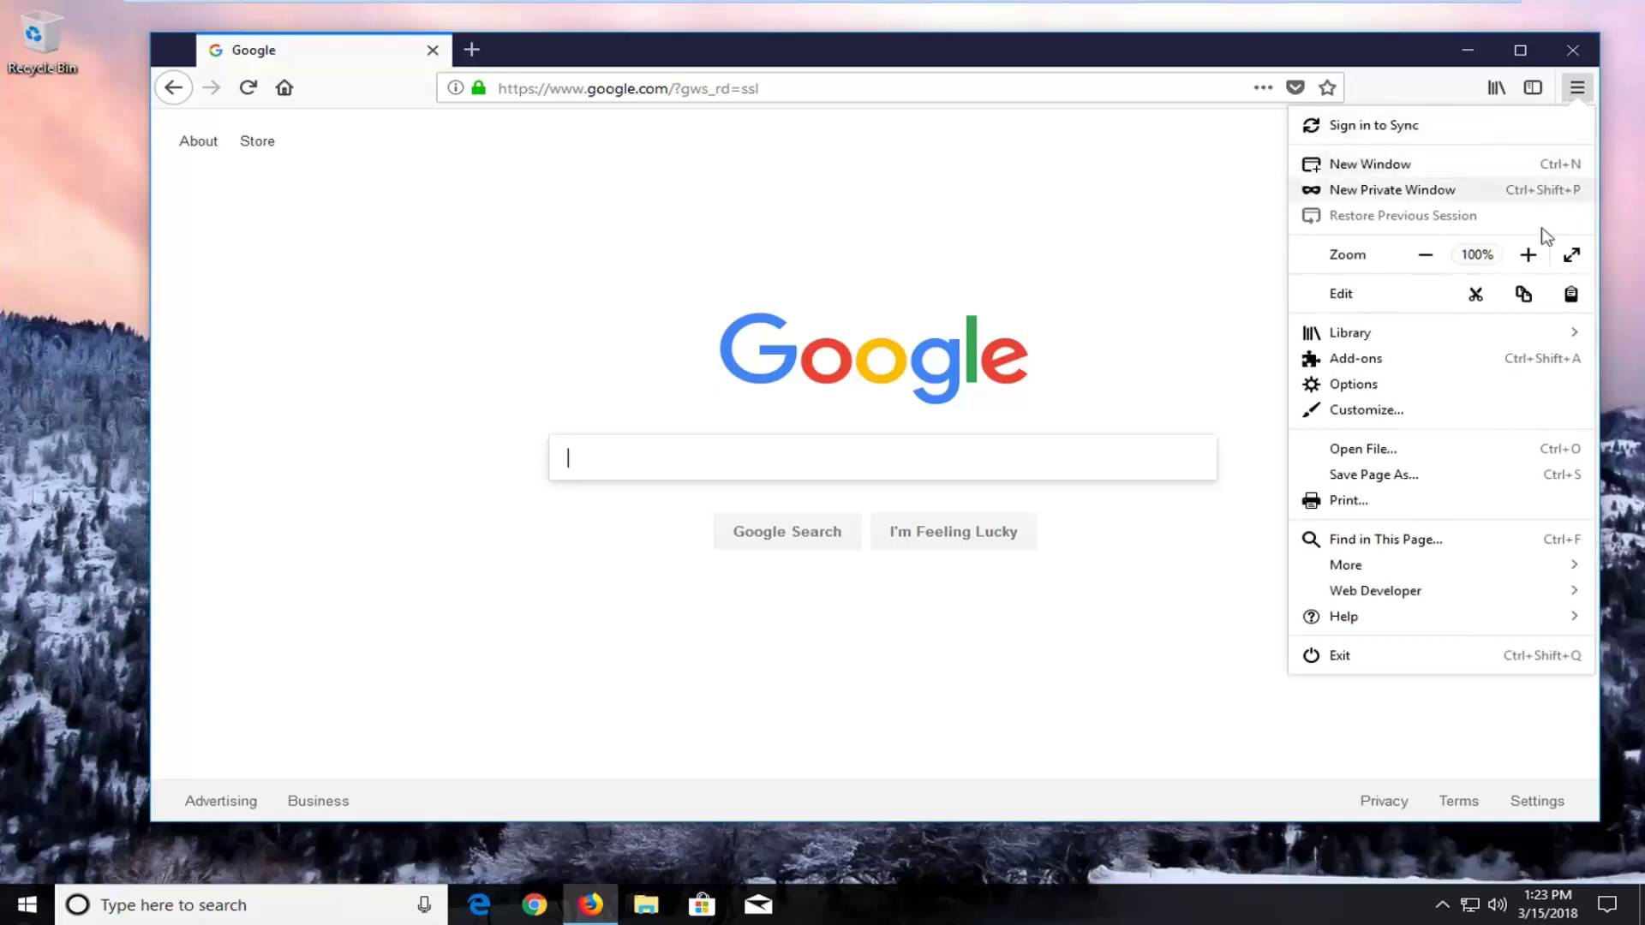
{"action": "left_click", "coordinate": [1372, 628]}
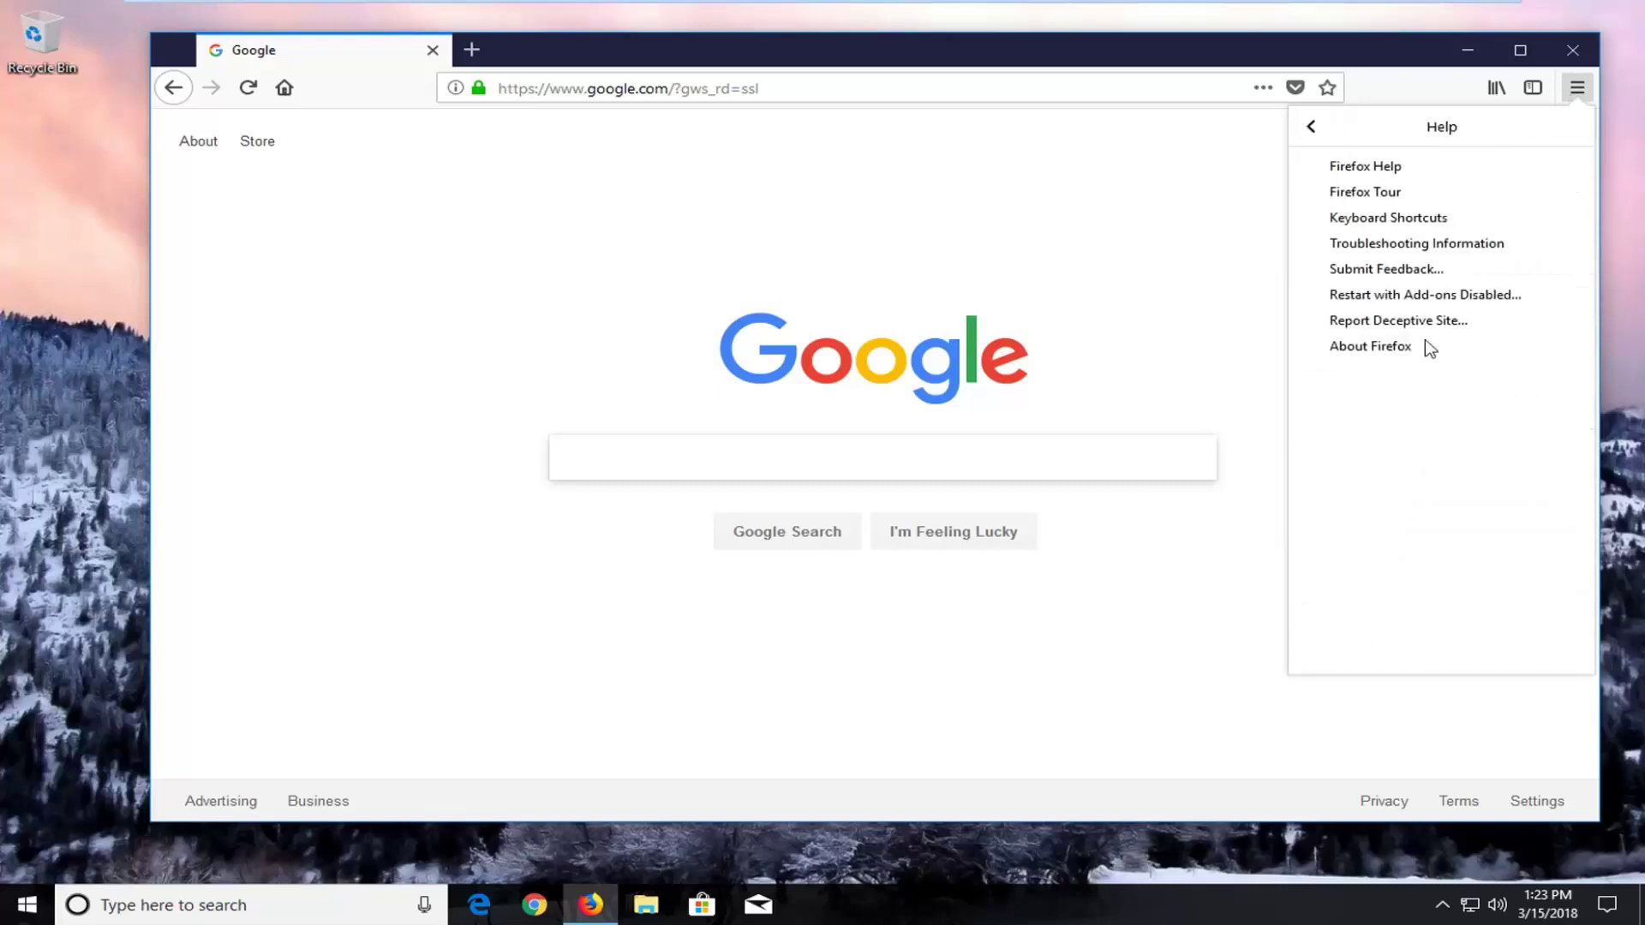
{"action": "left_click", "coordinate": [1384, 245]}
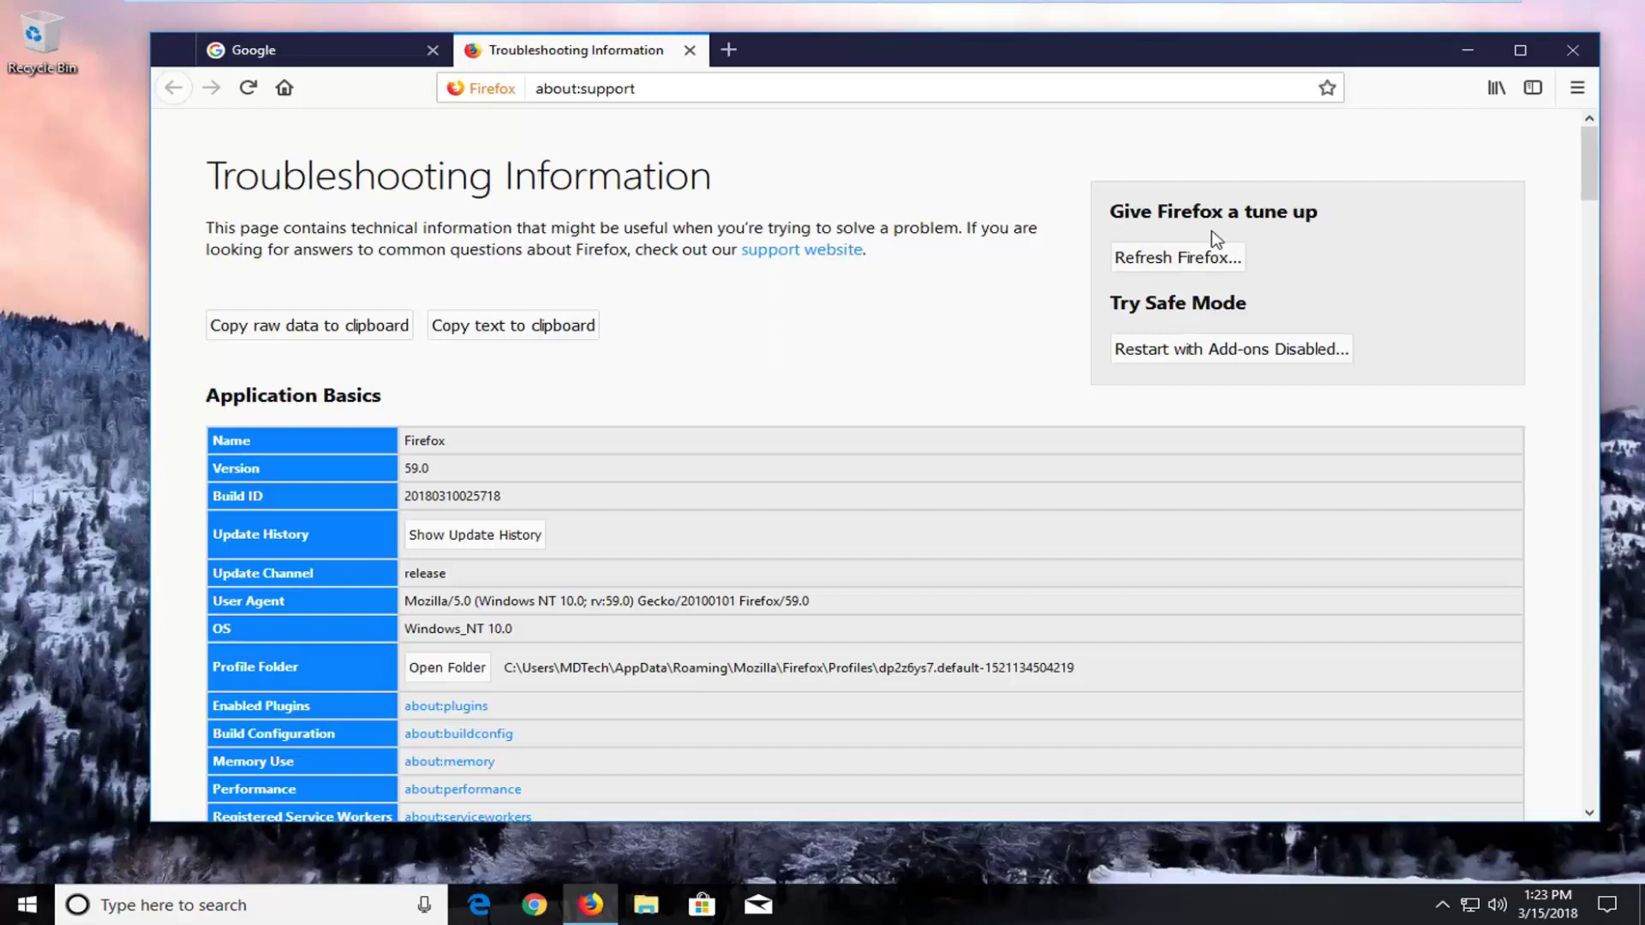
- Refresh Firefox, confirming removal of add-ons and restoration of default settings
{"action": "left_click", "coordinate": [1177, 264]}
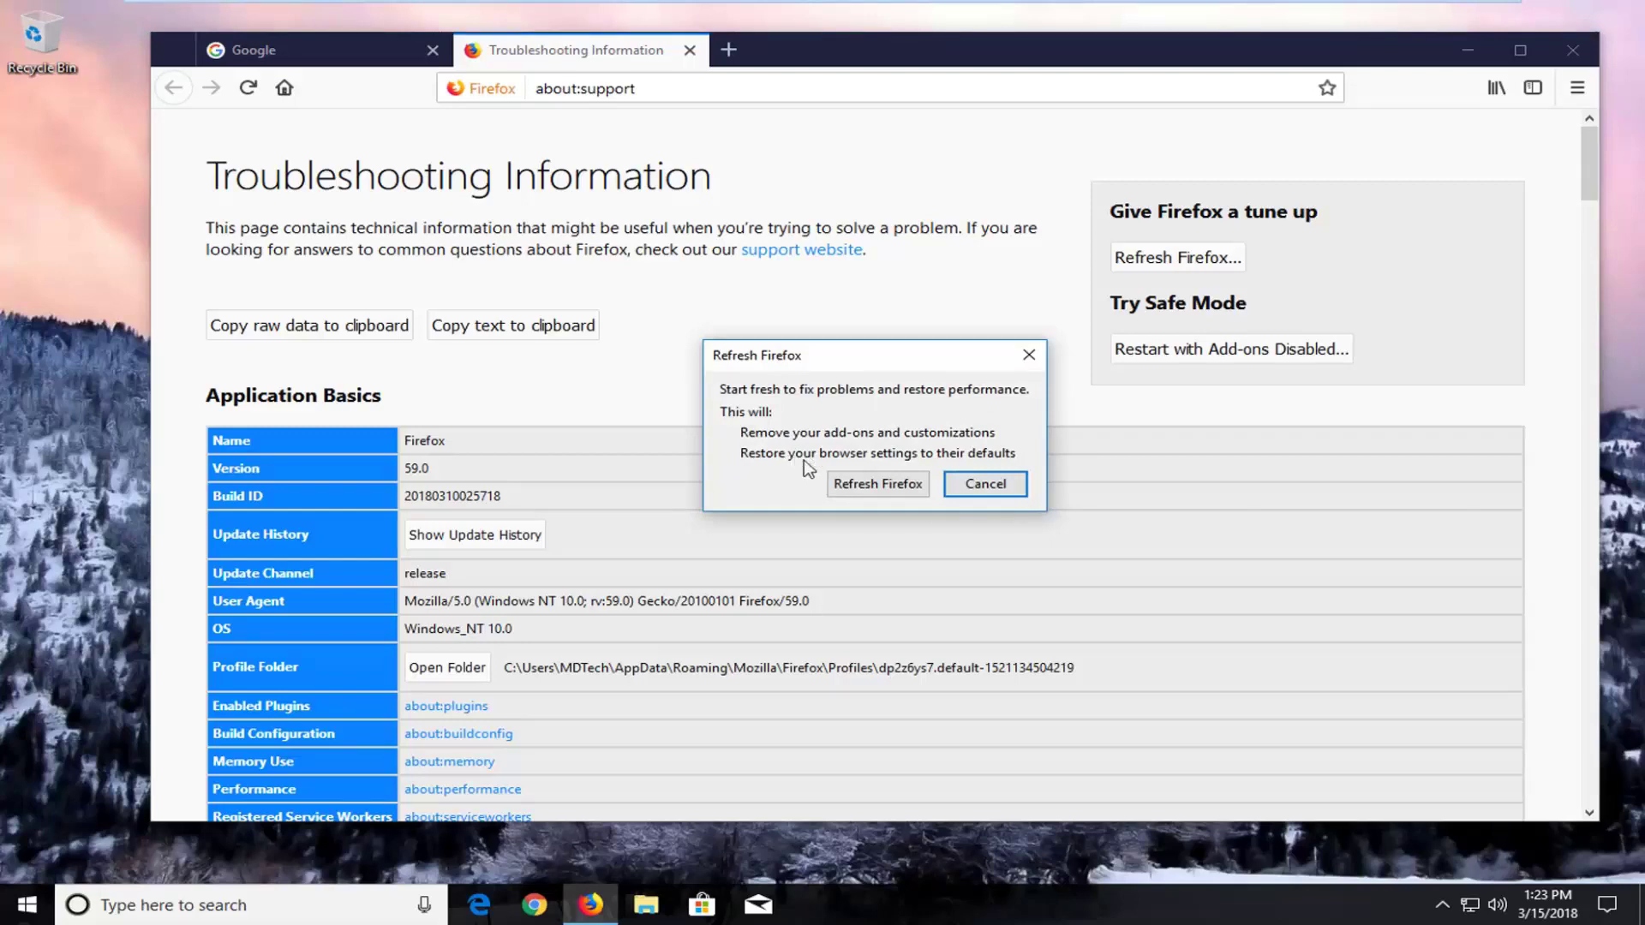
{"action": "left_click", "coordinate": [869, 488]}
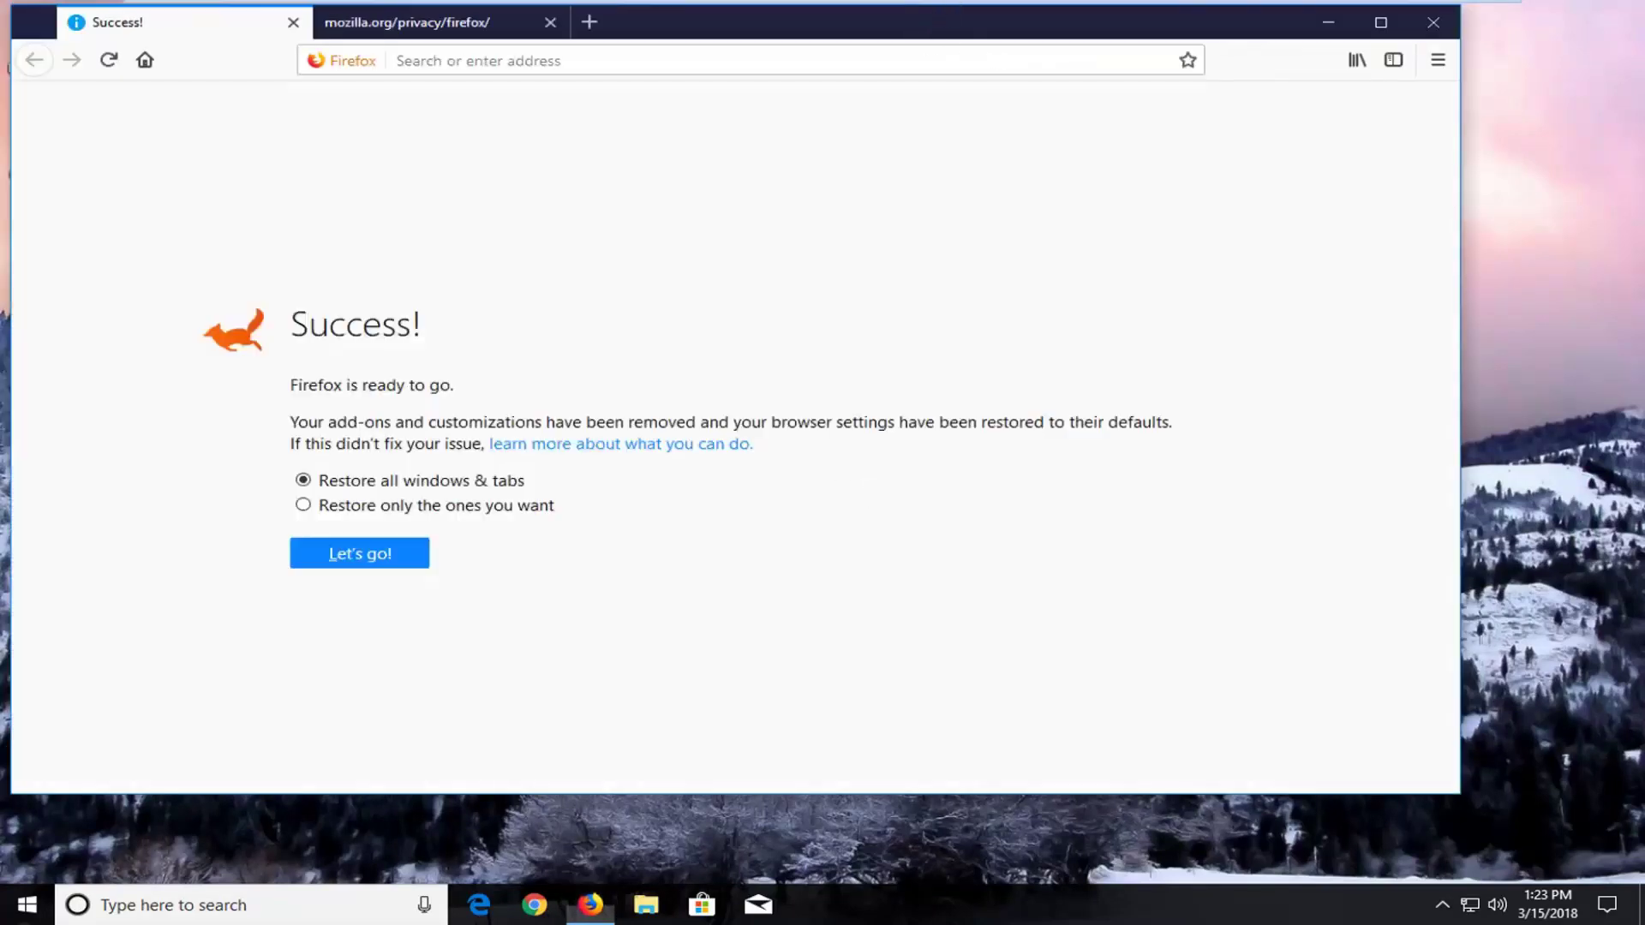
- Move the restarted Firefox window showing the Success page slightly right and down
{"action": "mouse_move", "coordinate": [920, 31]}
{"action": "left_mouse_down"}
{"action": "mouse_move", "coordinate": [979, 39]}
{"action": "mouse_move", "coordinate": [994, 85]}
{"action": "left_mouse_up"}
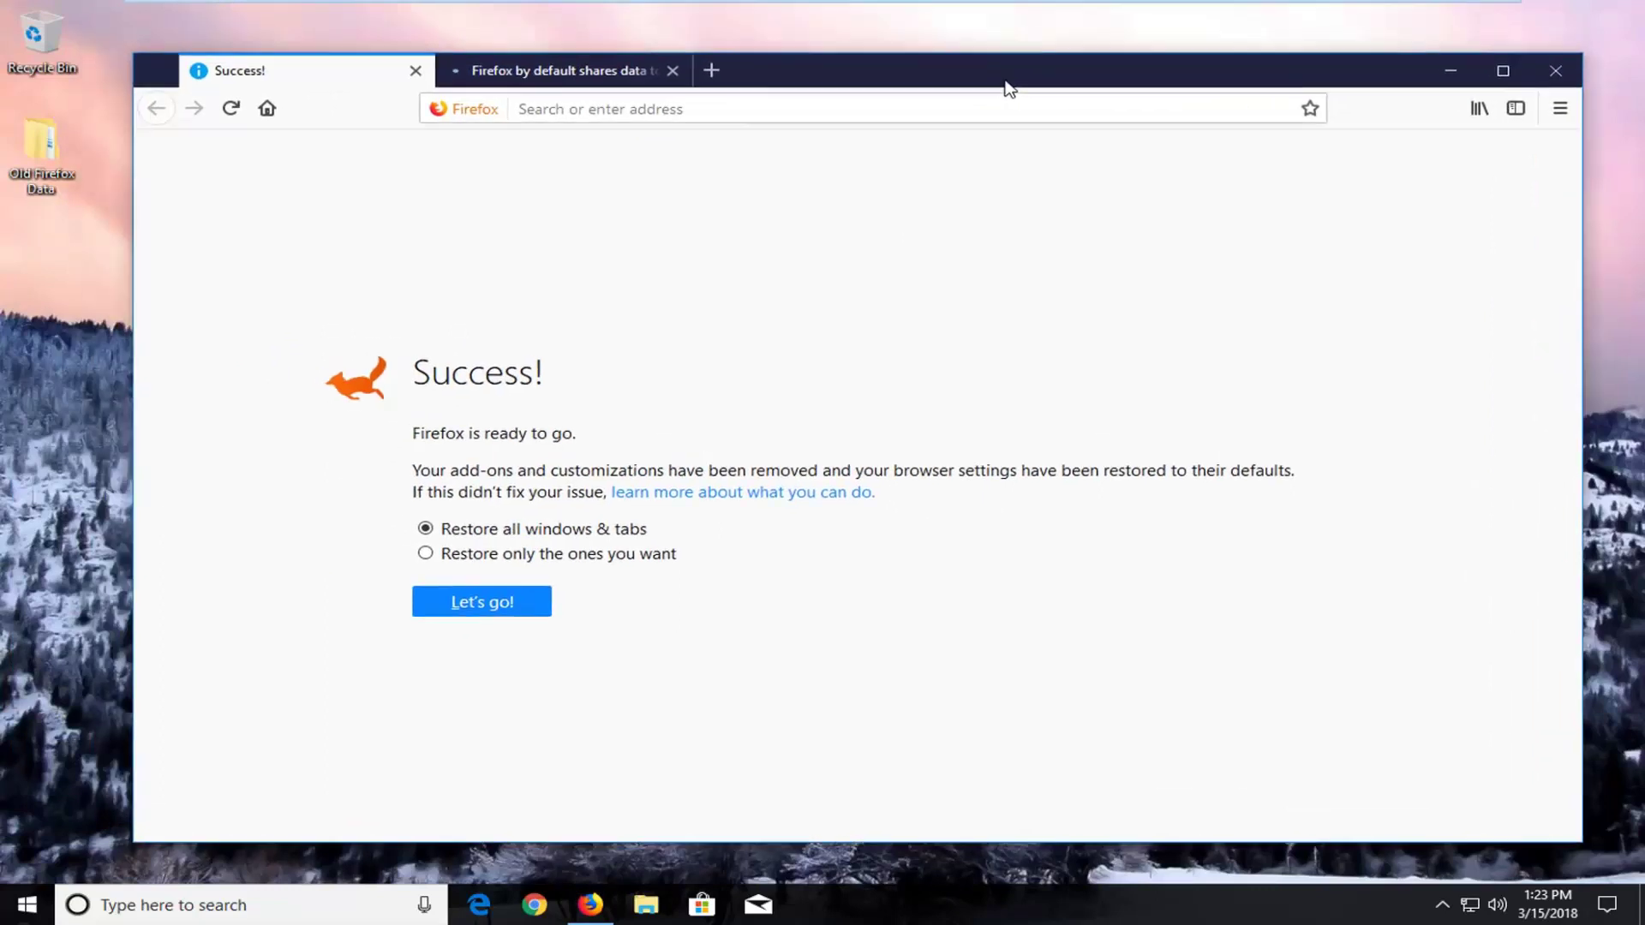